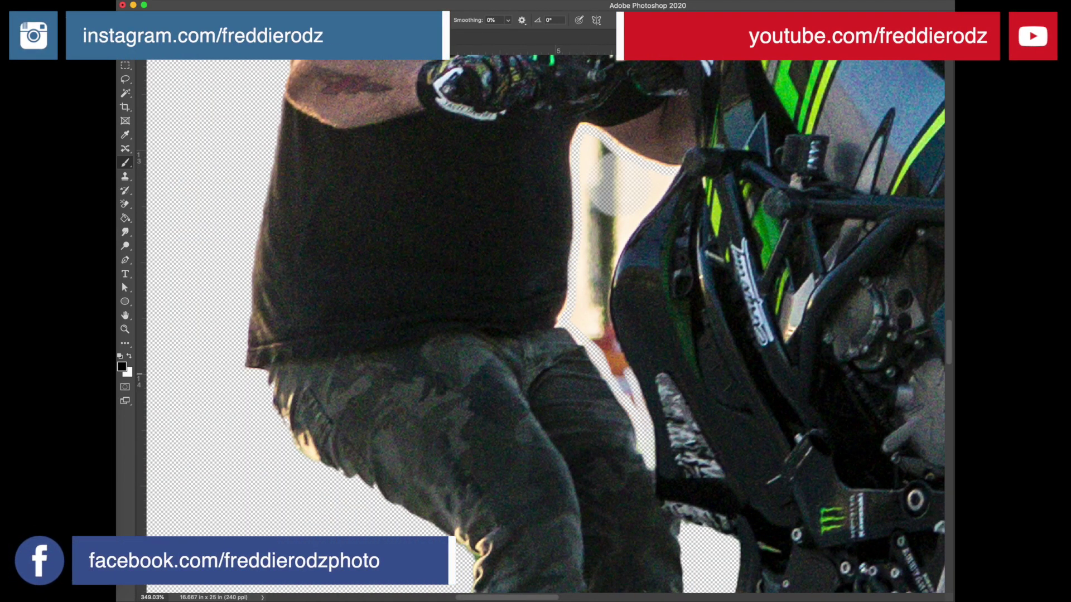
Touch up the rider's mask under the arm and between helmet and fairing, then inspect the front wheel.
scroll(619, 372, up, 5)
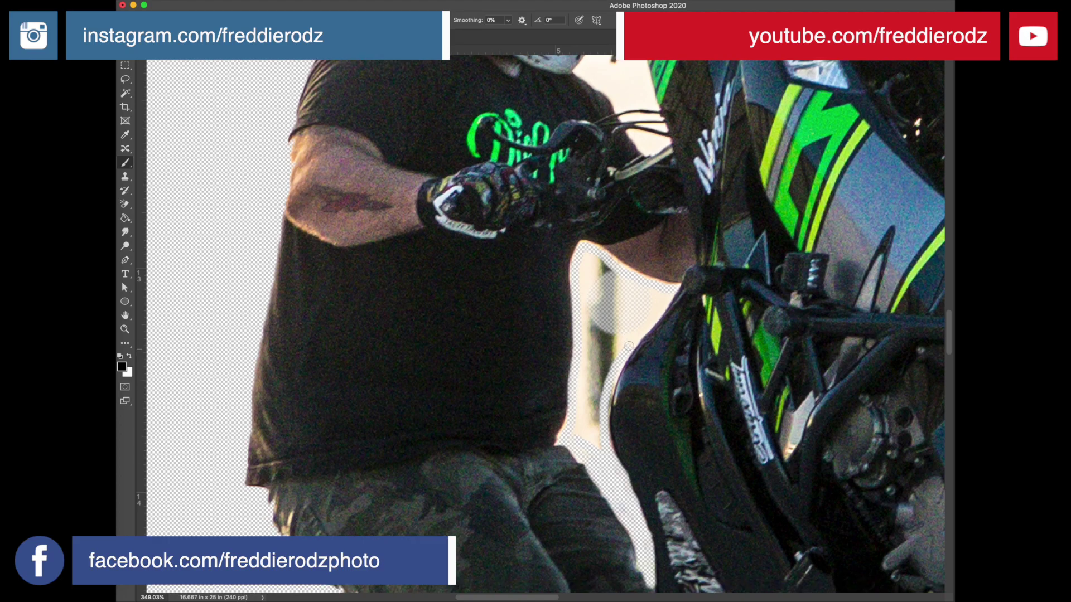
mouse_move(589, 264)
mouse_down()
mouse_move(602, 363)
mouse_move(613, 301)
mouse_up()
scroll(602, 370, up, 10)
scroll(691, 379, up, 5)
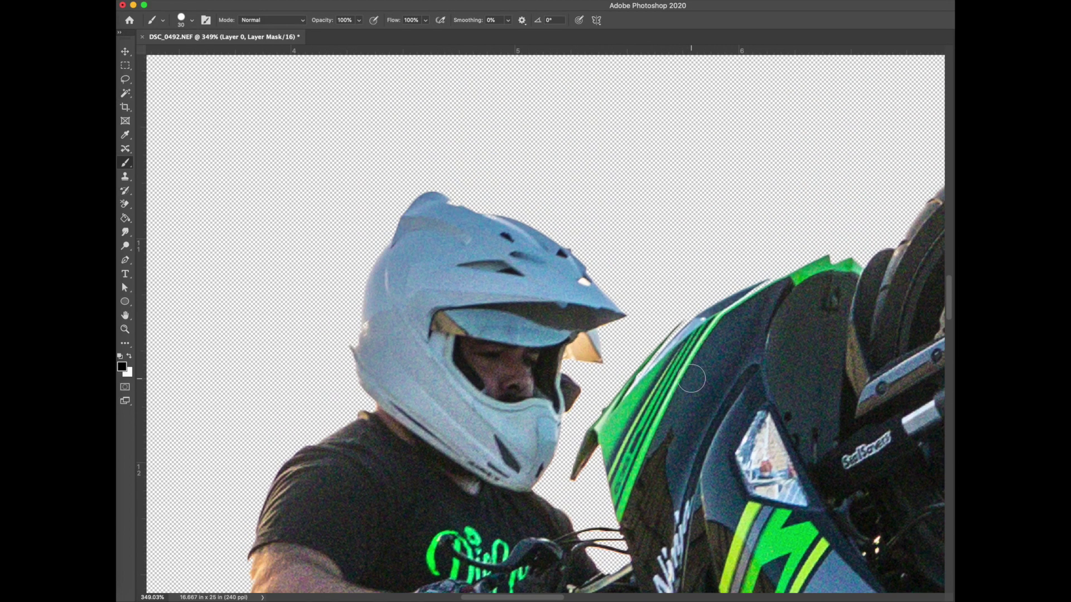
scroll(716, 308, right, 8)
key(w)
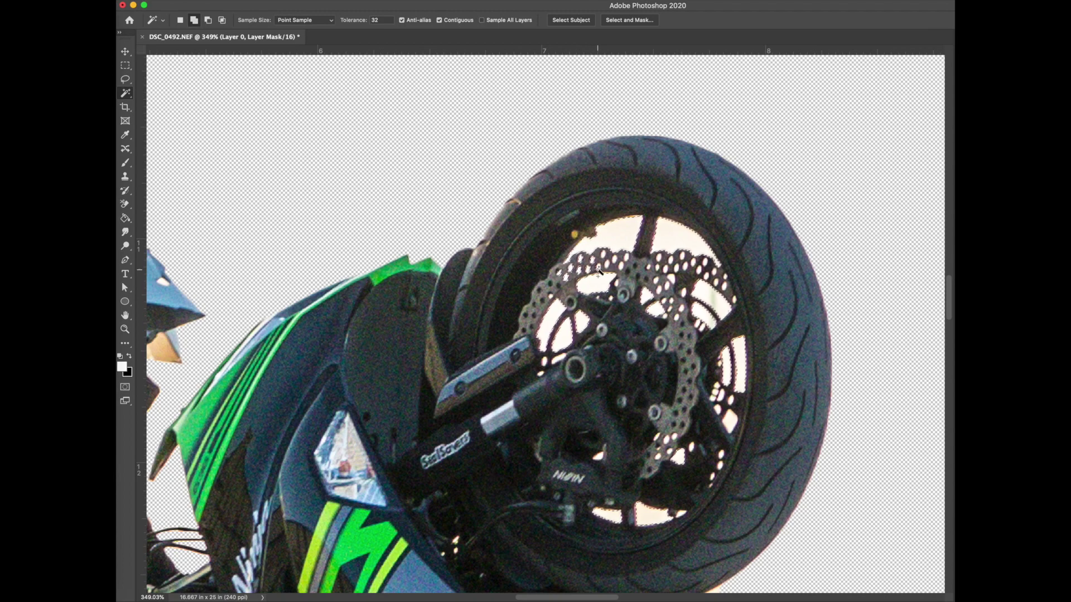
scroll(661, 273, down, 2)
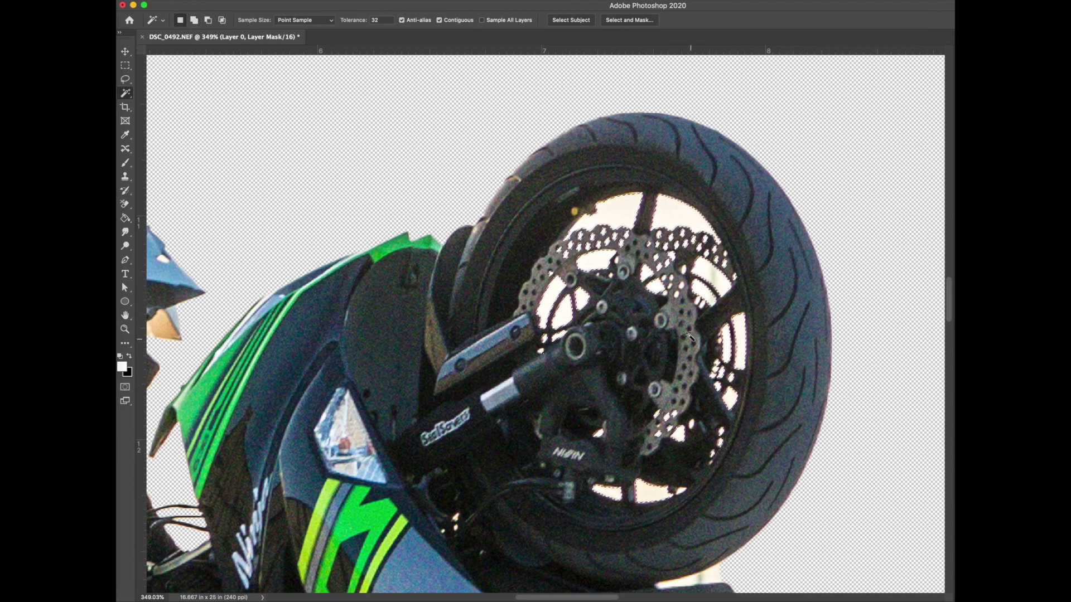
Select the grass patches behind the bike and beside the wheel and hide them in the mask.
key(x)
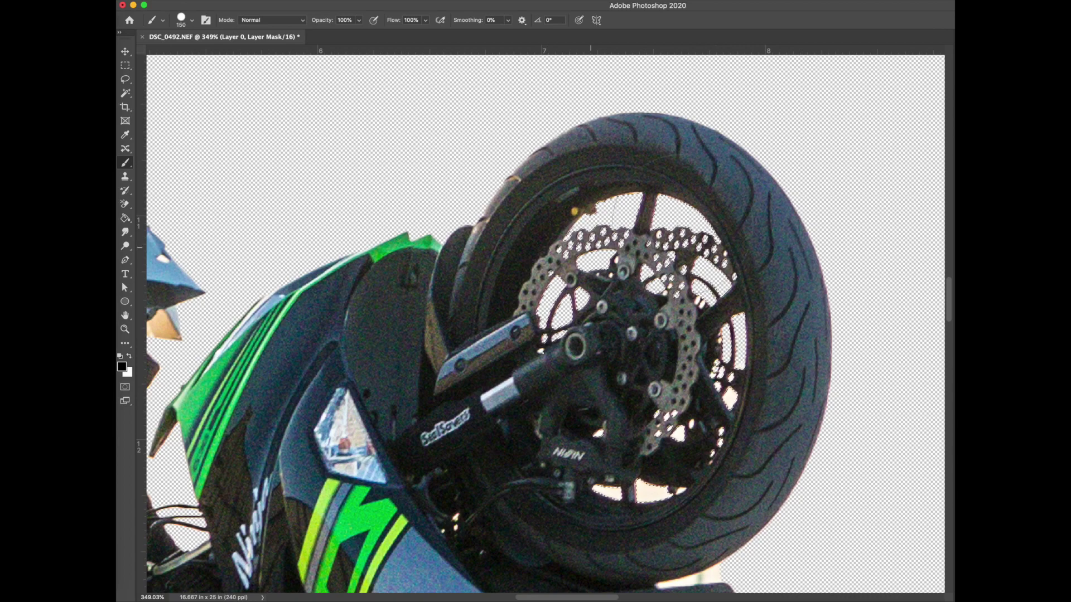
scroll(734, 381, down, 5)
scroll(748, 303, down, 10)
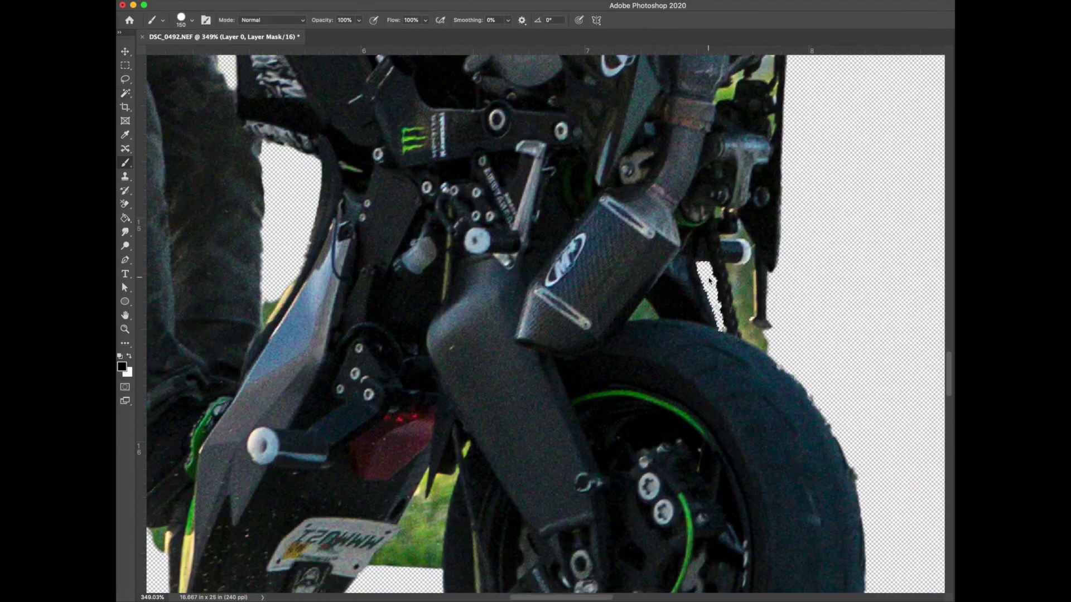
click(747, 302)
key(b)
key(ctrl+d)
scroll(767, 287, right, 2)
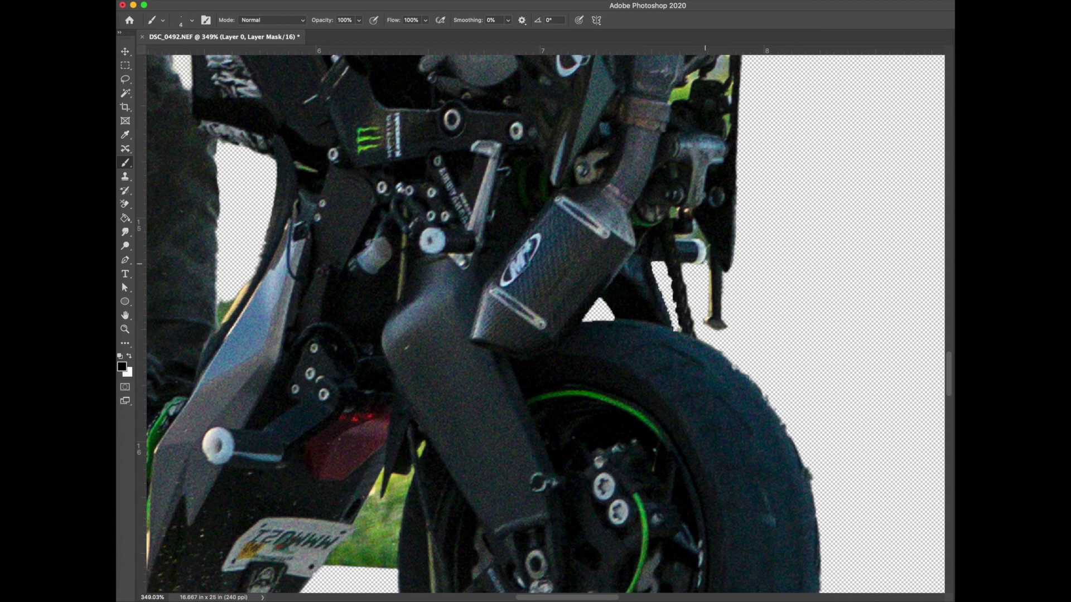
scroll(640, 343, down, 7)
scroll(639, 343, left, 10)
key(w)
click(639, 343)
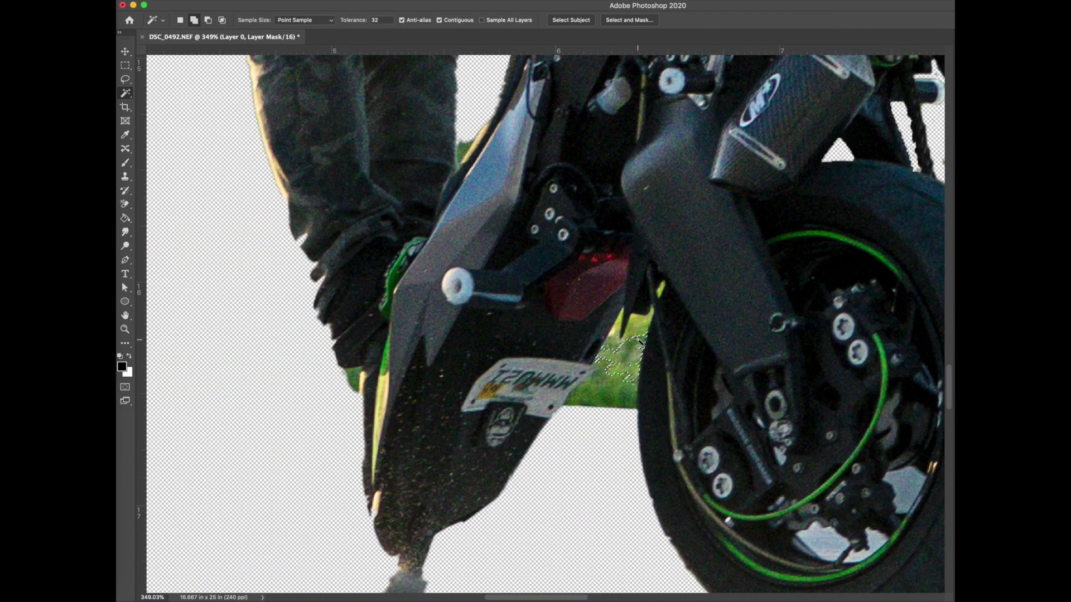
key(BackSpace)
Select another leftover background patch and set the brush to paint white.
scroll(501, 346, up, 4)
scroll(501, 346, down, 4)
click(355, 390)
key(b)
key(x)
scroll(382, 331, up, 3)
scroll(663, 397, right, 5)
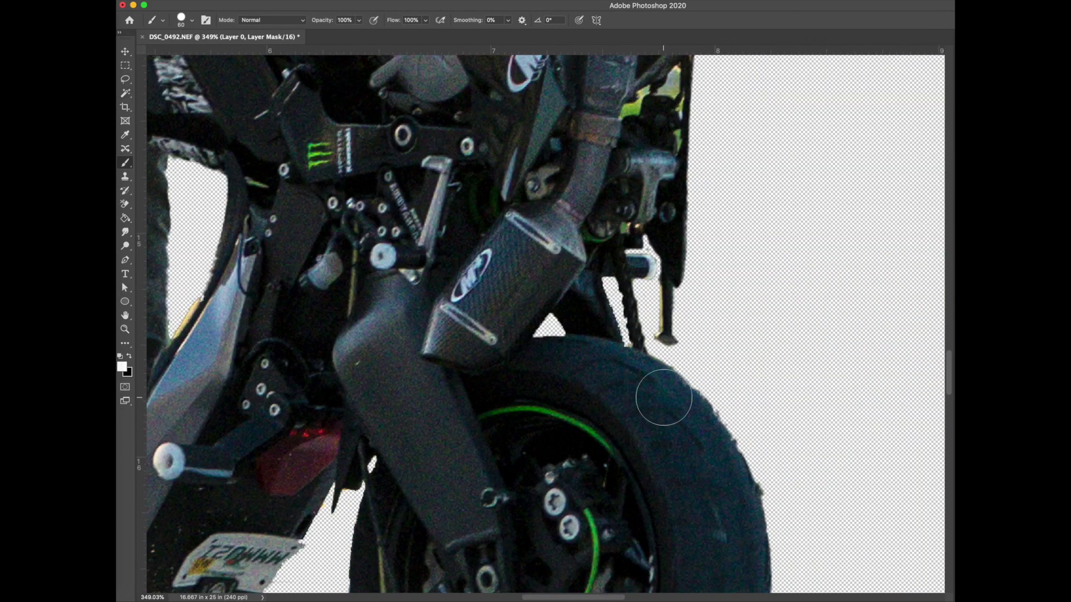
scroll(669, 400, down, 5)
scroll(303, 366, down, 5)
scroll(616, 294, up, 10)
Select a small background gap, invert the selection, and paint white along the helmet edge.
key(w)
click(616, 293)
key(b)
scroll(615, 294, left, 5)
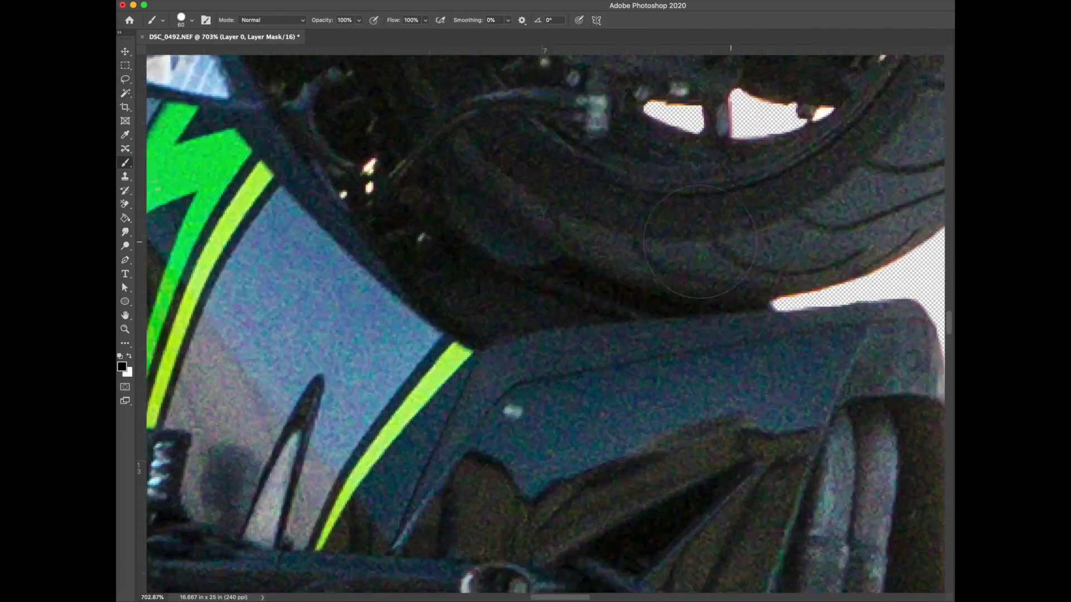
scroll(616, 294, up, 10)
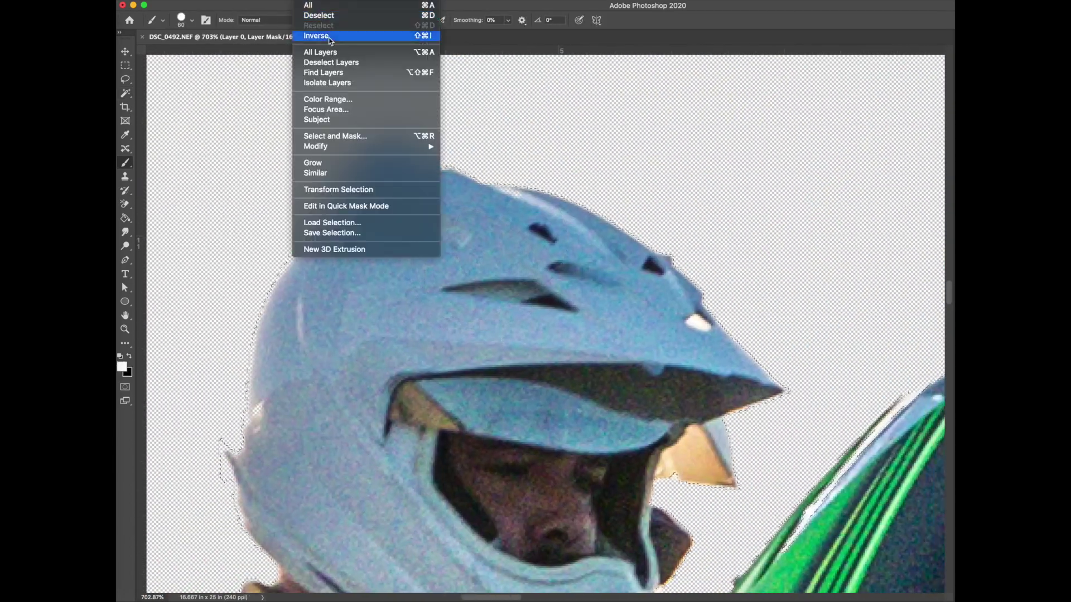
click(313, 35)
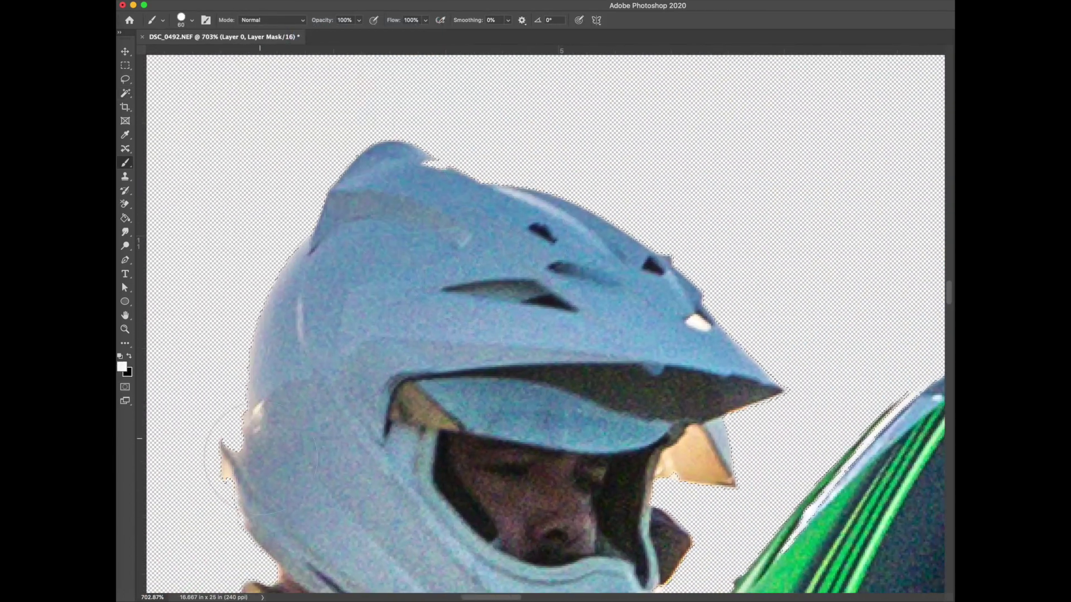
scroll(645, 382, left, 5)
scroll(535, 412, down, 2)
drag(518, 468, 559, 212)
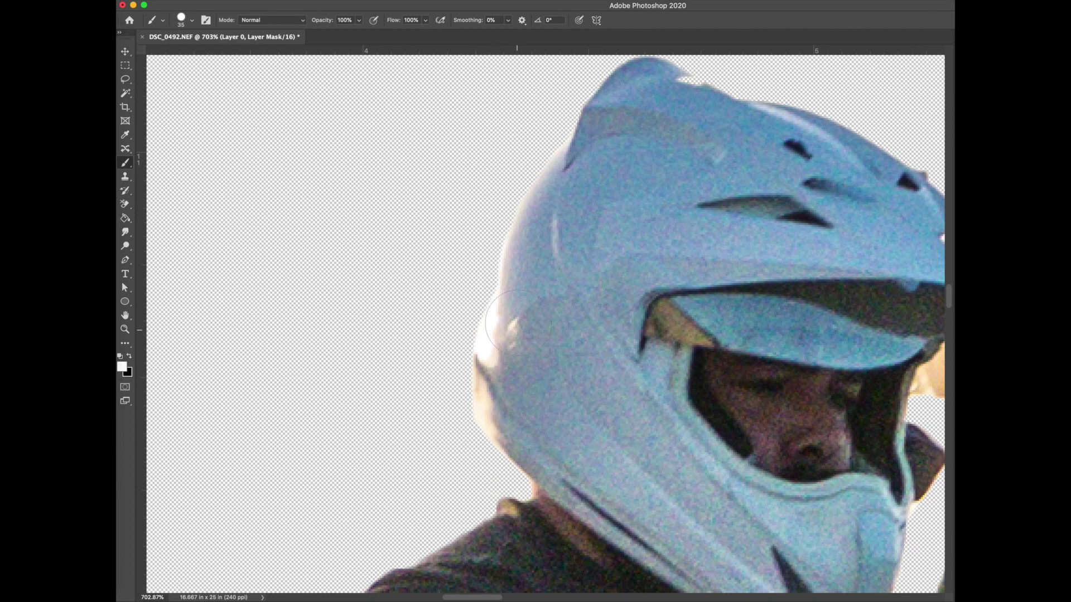
key(ctrl+0)
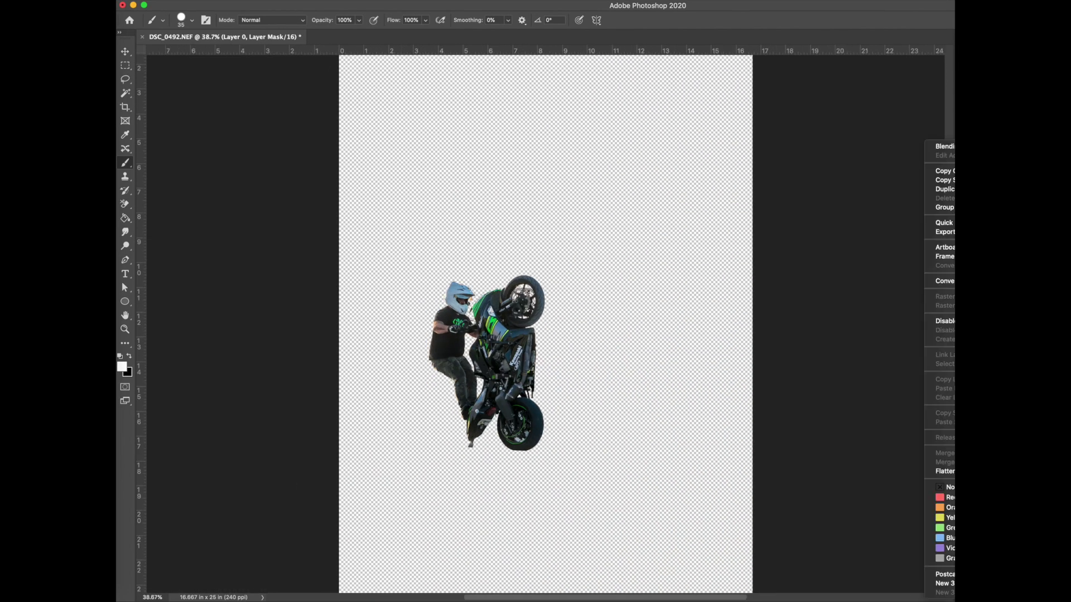
Hide the sky on the road layer's mask with a black charcoal brush along the grass edge.
key(p)
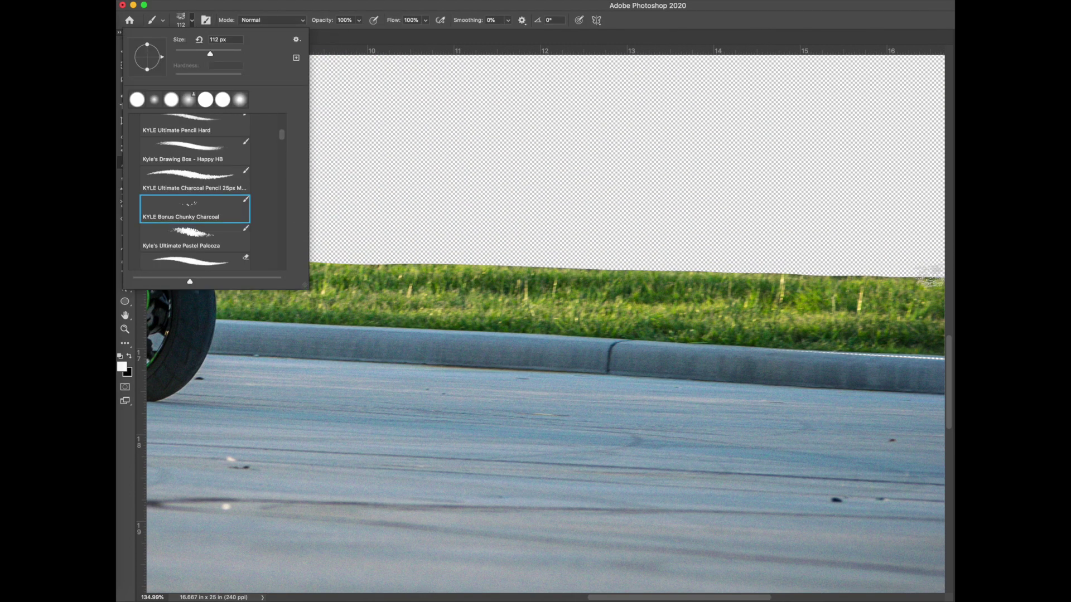
click(930, 277)
key(x)
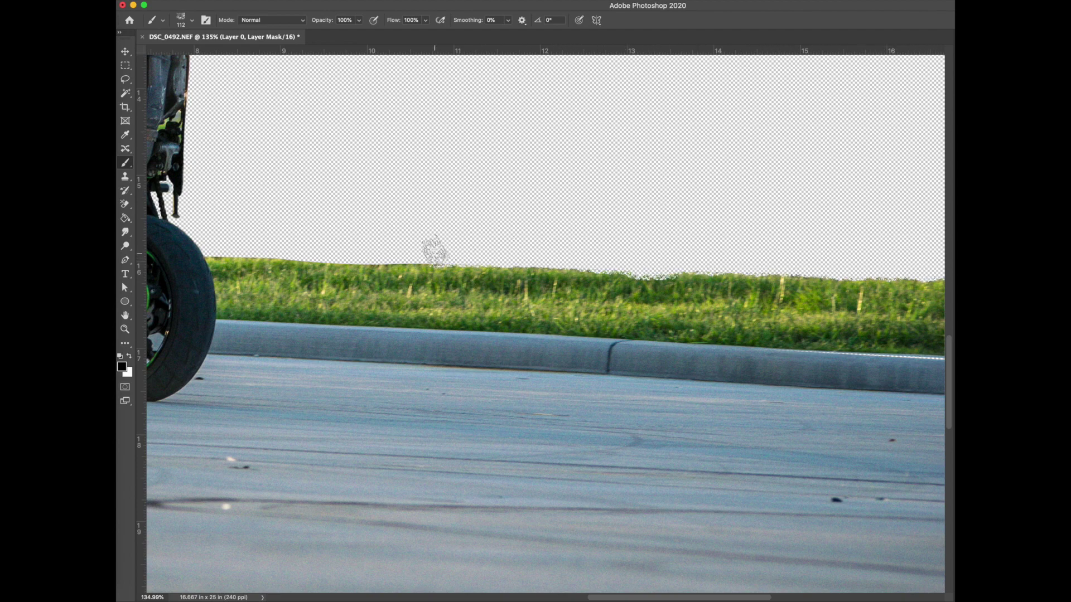
scroll(566, 287, left, 10)
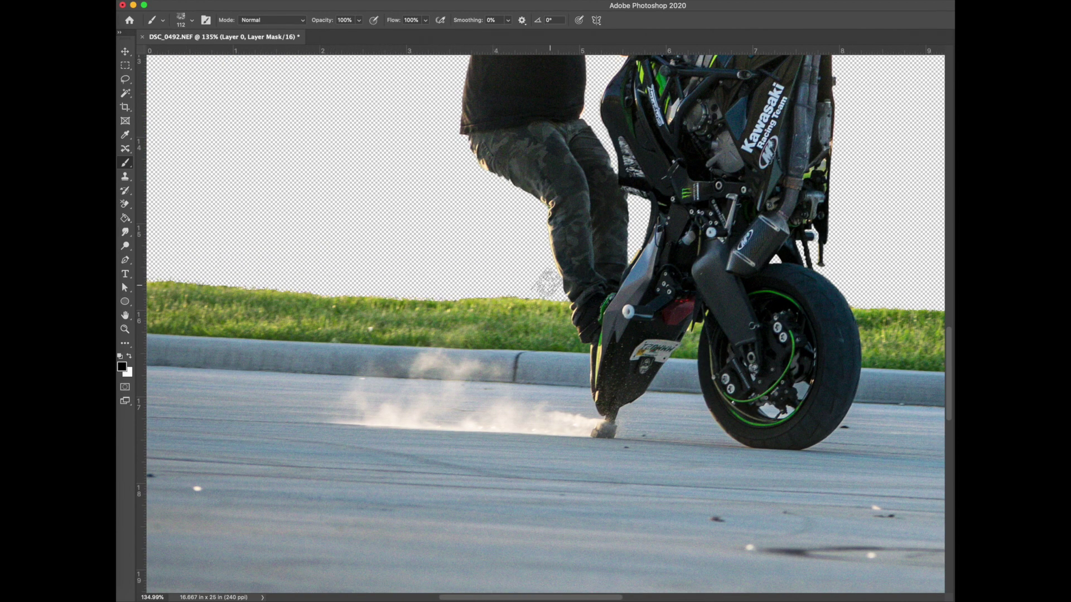
key(super+0)
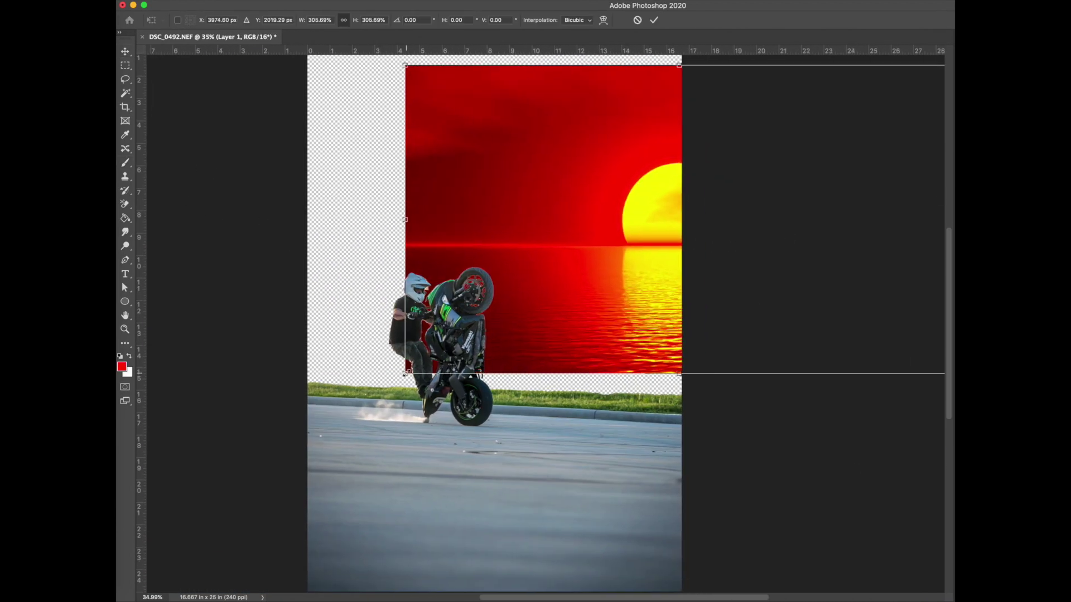
Enlarge and position the sunset so it fills the whole canvas.
drag(404, 373, 148, 573)
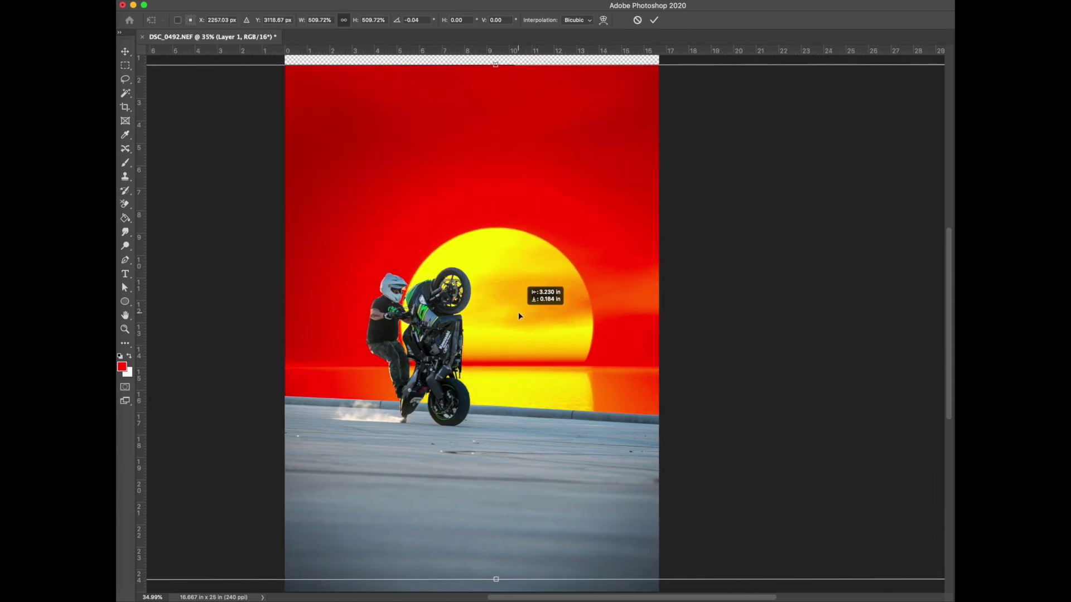
drag(591, 394, 509, 311)
key(Return)
Reposition the road layer and copy its mask onto the Exposure adjustment, replacing the existing mask.
drag(467, 349, 670, 494)
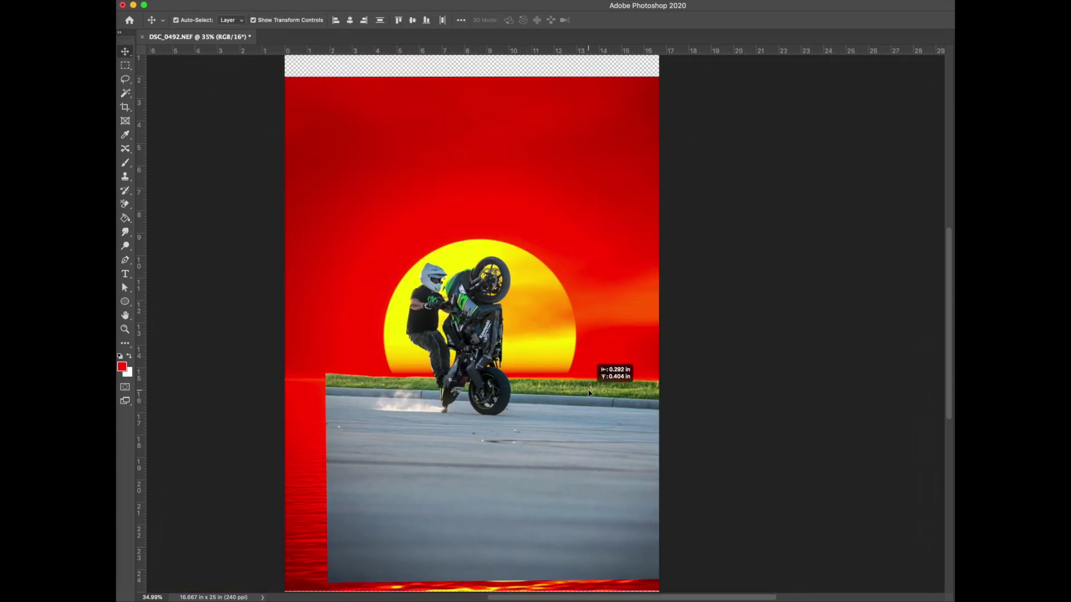
drag(669, 494, 749, 216)
click(727, 195)
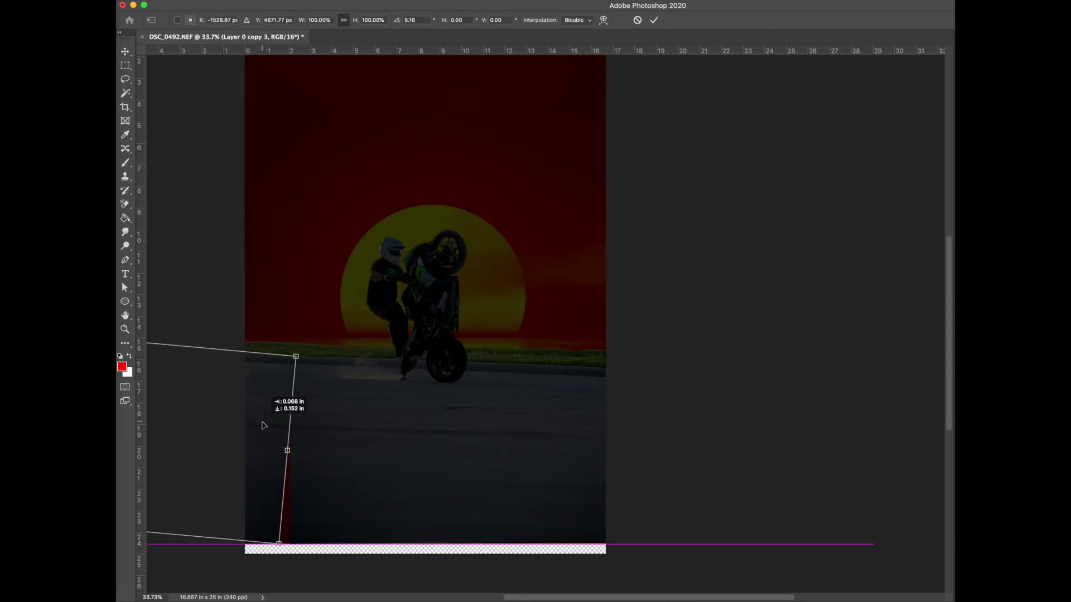
Commit the copied layer's transform, reset colours to black and white, and target its pixels.
key(Return)
key(d)
key(b)
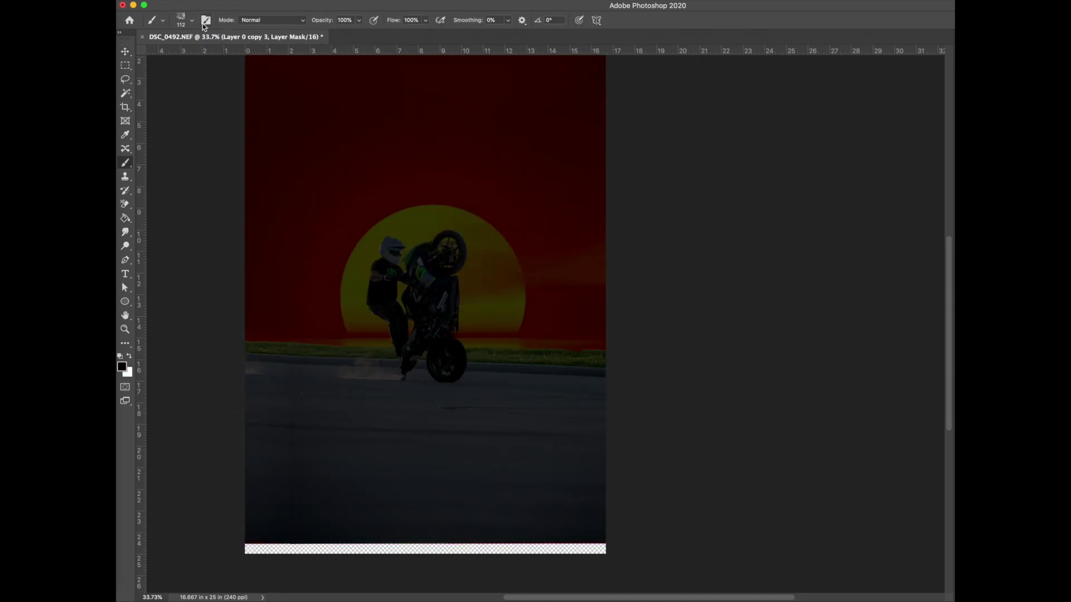
key(ctrl+2)
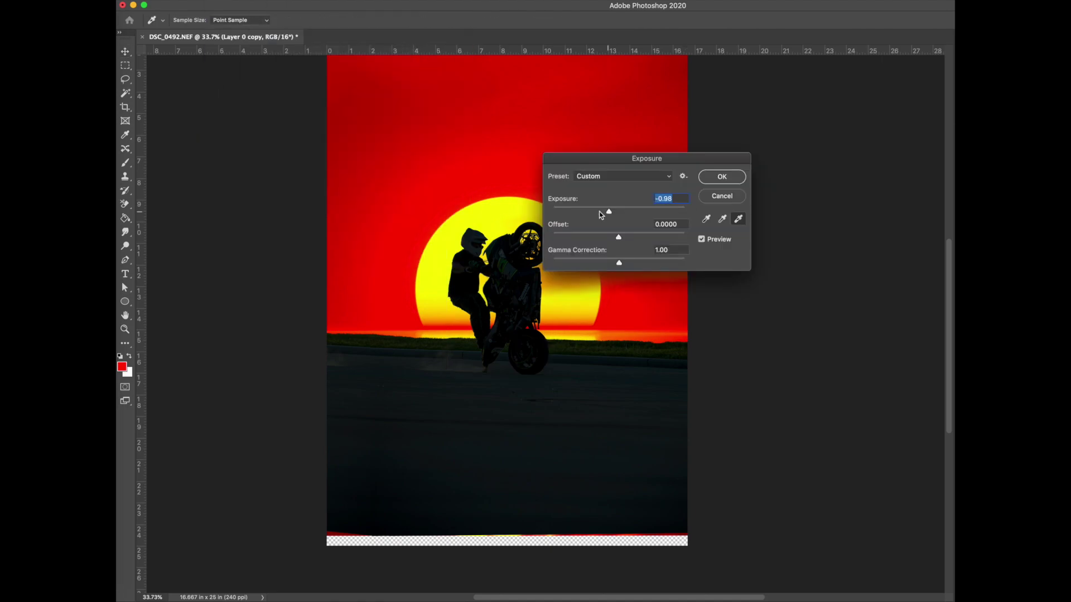
Squash the flipped reflection, place it below the rear wheel, and skew it about 27°.
drag(526, 413, 574, 494)
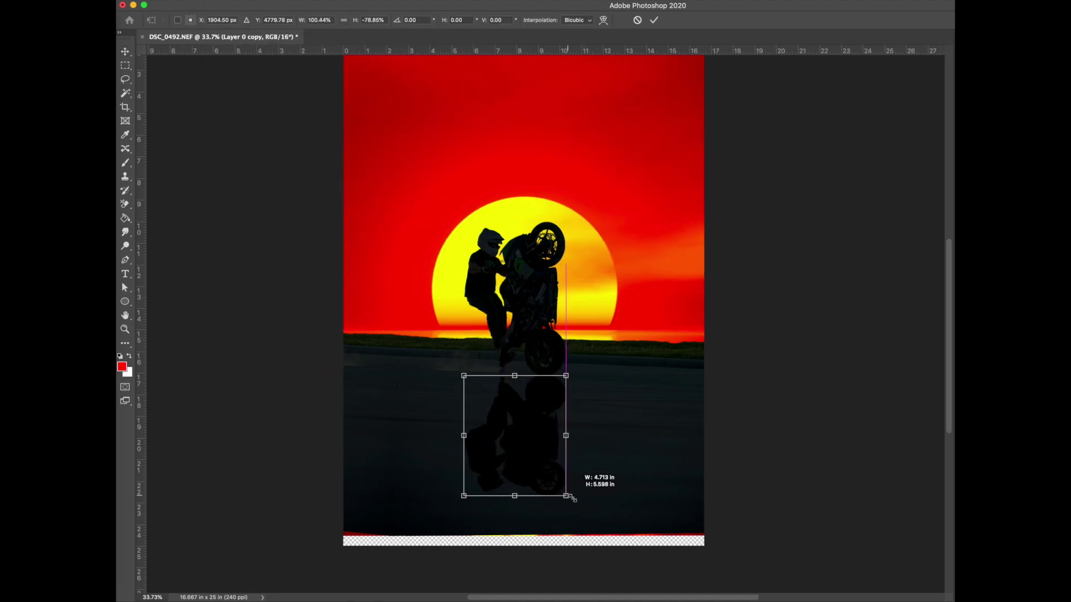
drag(514, 513, 518, 449)
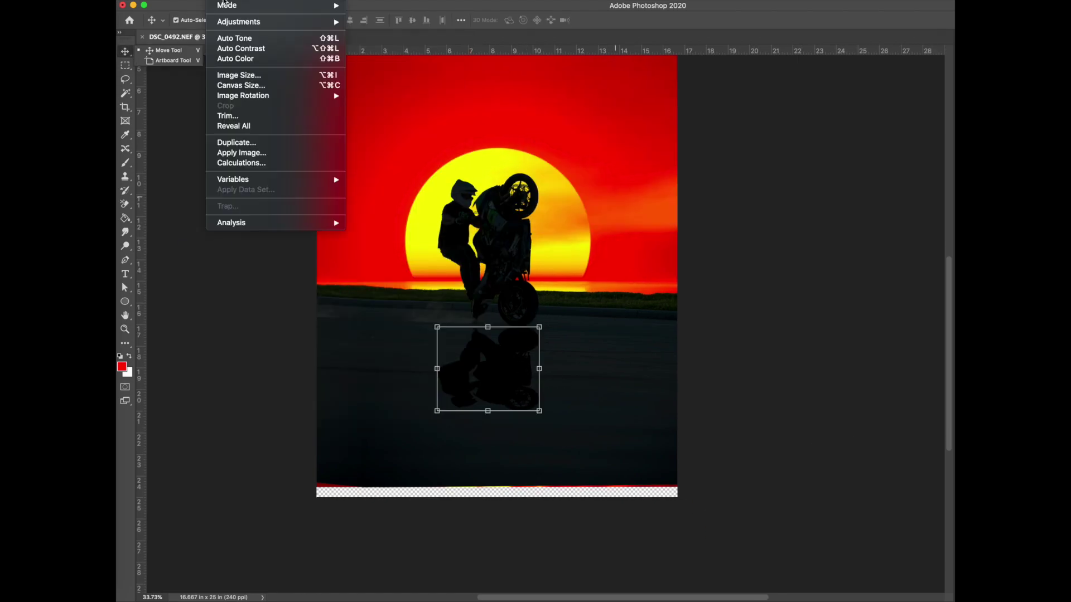
drag(436, 411, 416, 438)
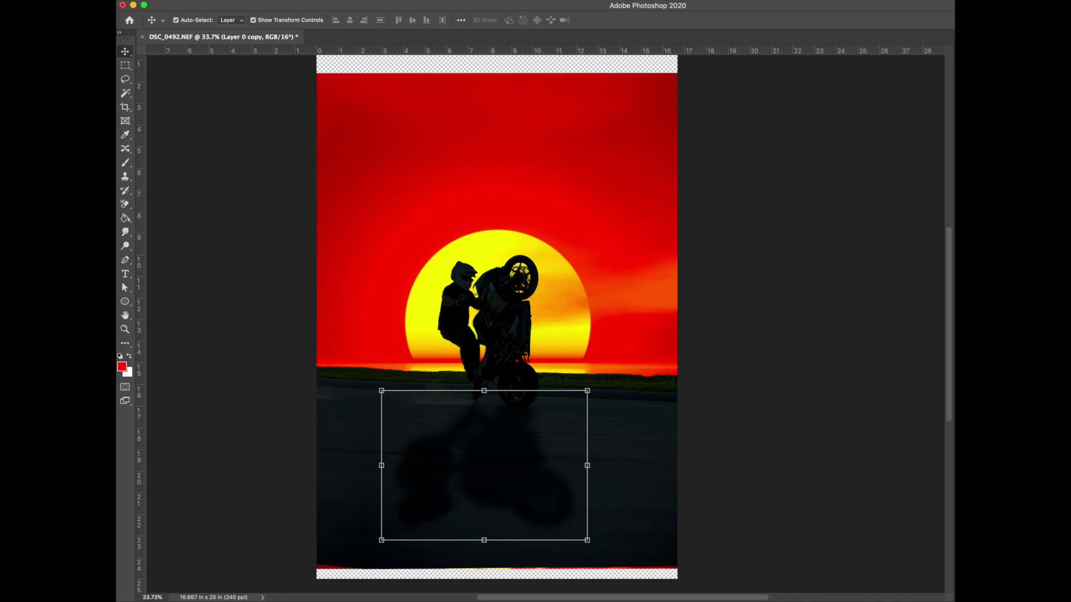
key(Return)
scroll(788, 478, down, 2)
Add a new empty layer and paint a soft yellow glow around the sun.
key(ctrl+shift+alt+n)
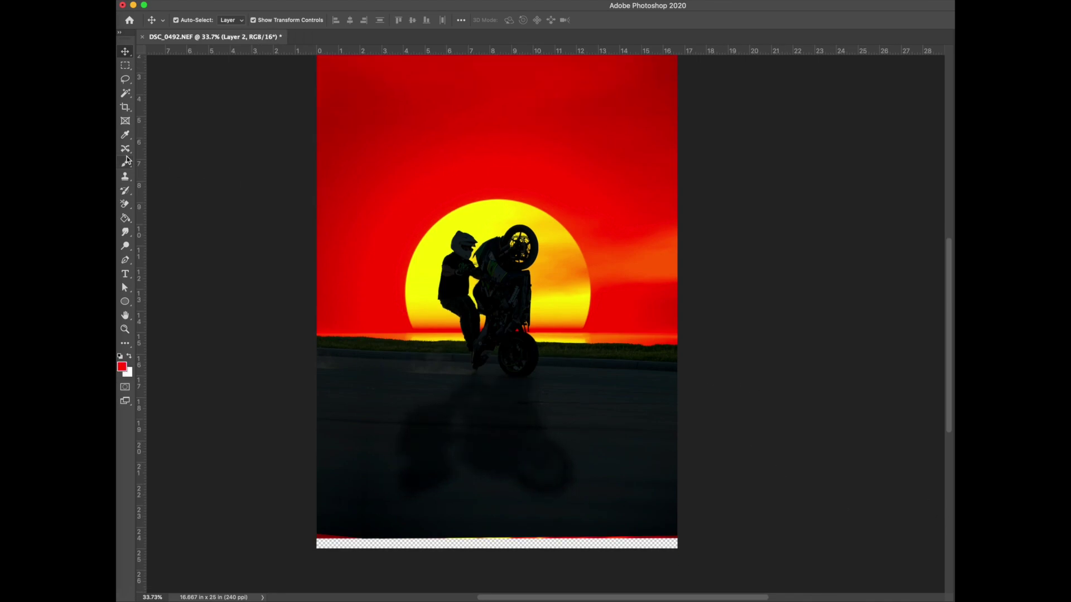
key(b)
mouse_move(373, 244)
mouse_down()
mouse_move(424, 268)
mouse_move(573, 284)
mouse_move(578, 263)
mouse_up()
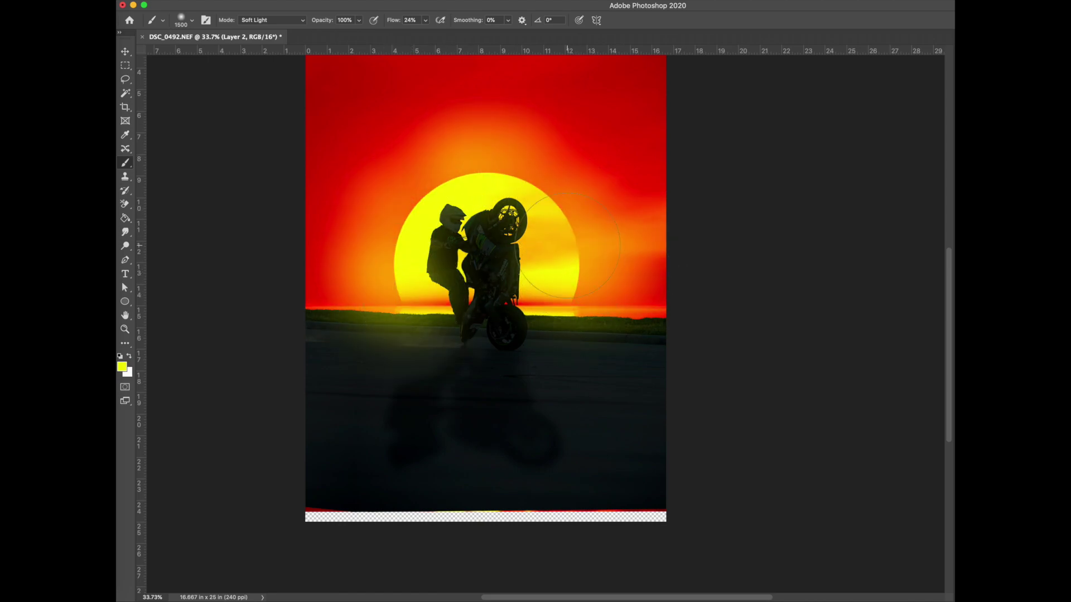
Erase excess glow with a low-opacity eraser sized about 492.
click(125, 204)
click(192, 20)
click(658, 275)
mouse_move(658, 275)
mouse_down()
mouse_move(440, 134)
mouse_move(390, 251)
mouse_up()
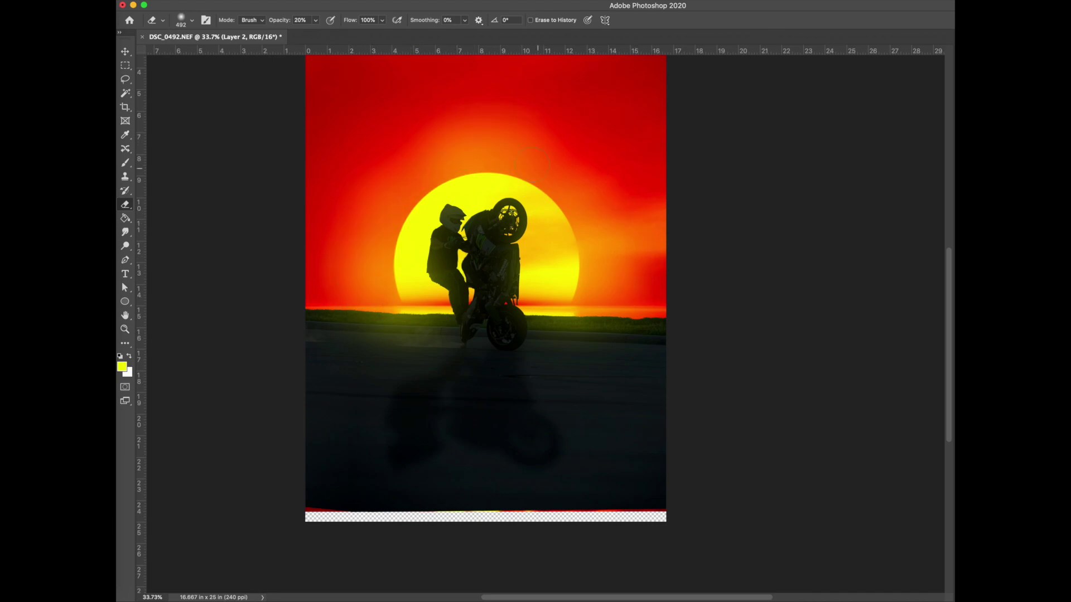
scroll(706, 444, up, 2)
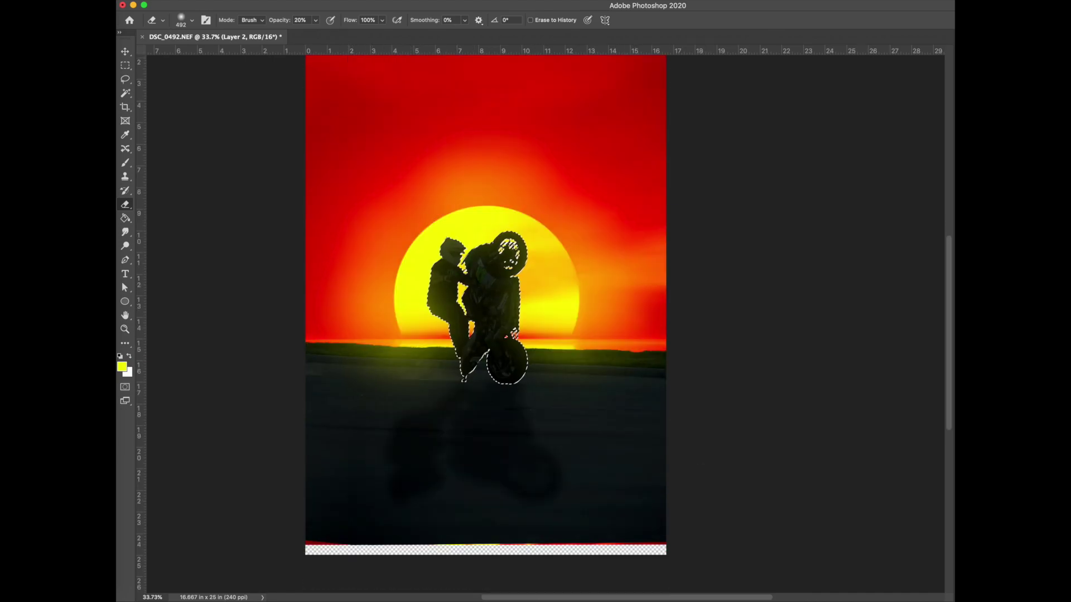
key(b)
scroll(540, 152, up, 10)
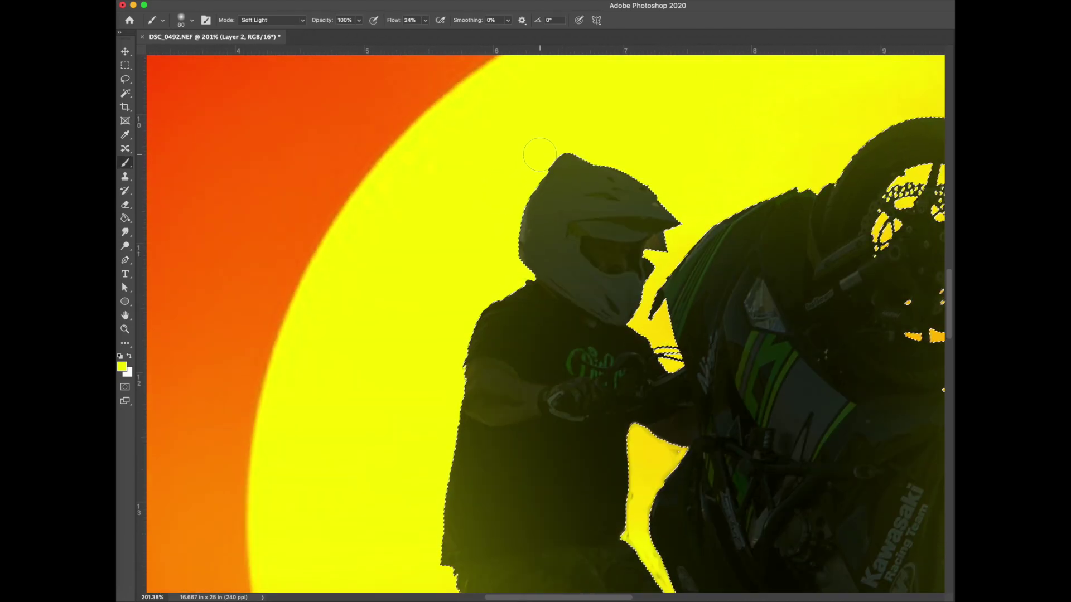
Deselect, target Layer 0 copy 2's mask, and set a soft round 50 px brush in Normal mode.
key(ctrl+d)
key(alt+bracketleft)
key(d)
click(272, 21)
key(x)
key(shift+0)
click(181, 20)
click(148, 100)
key(Return)
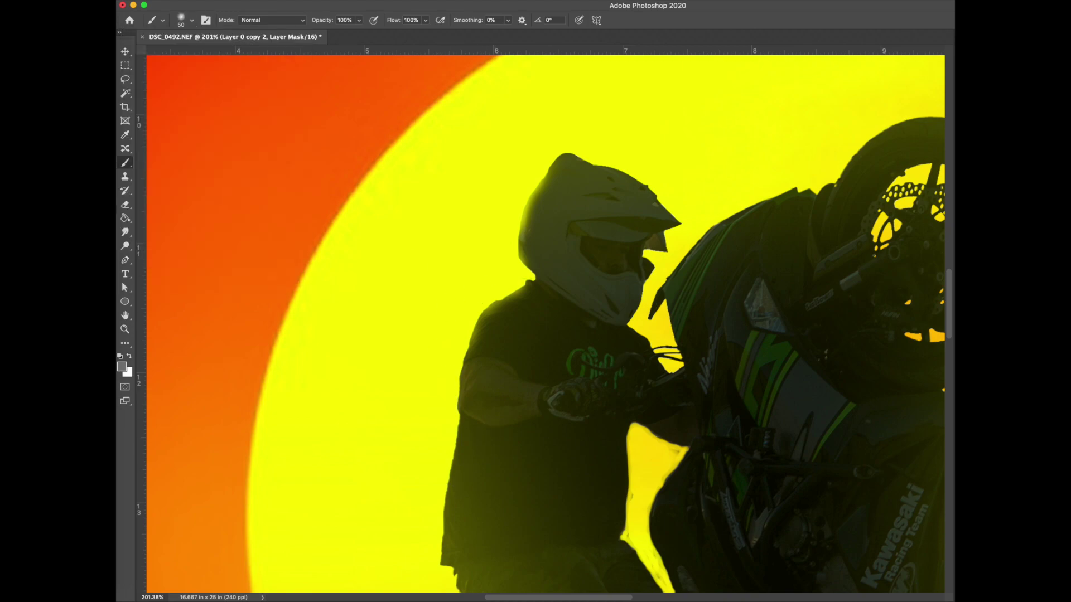
key(ctrl+0)
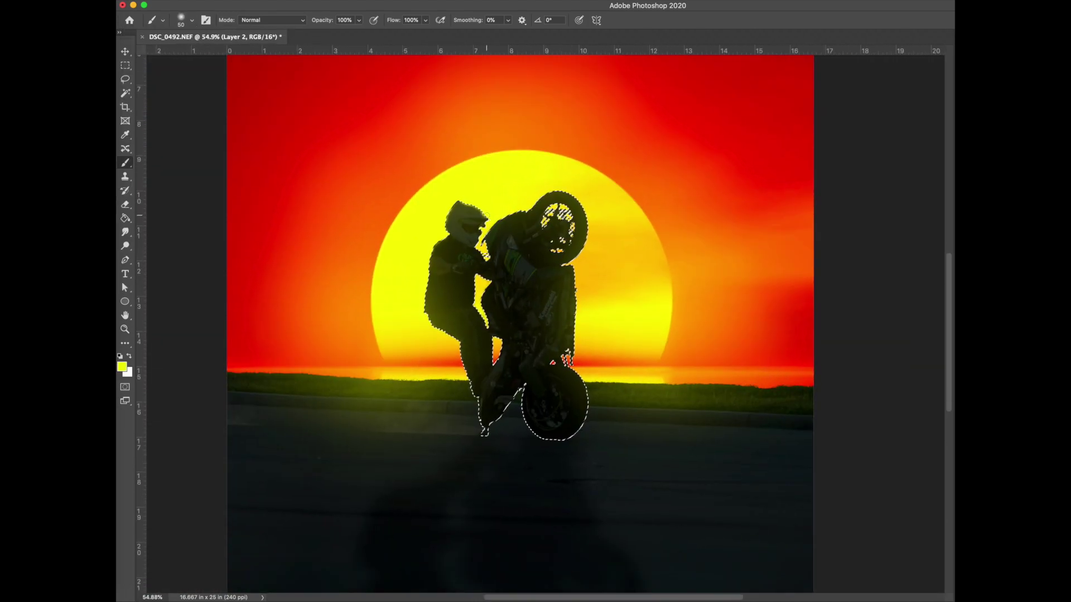
Paint yellow glow over the rider's left edge and lower body with a 600 px brush at 27% flow.
drag(475, 281, 494, 360)
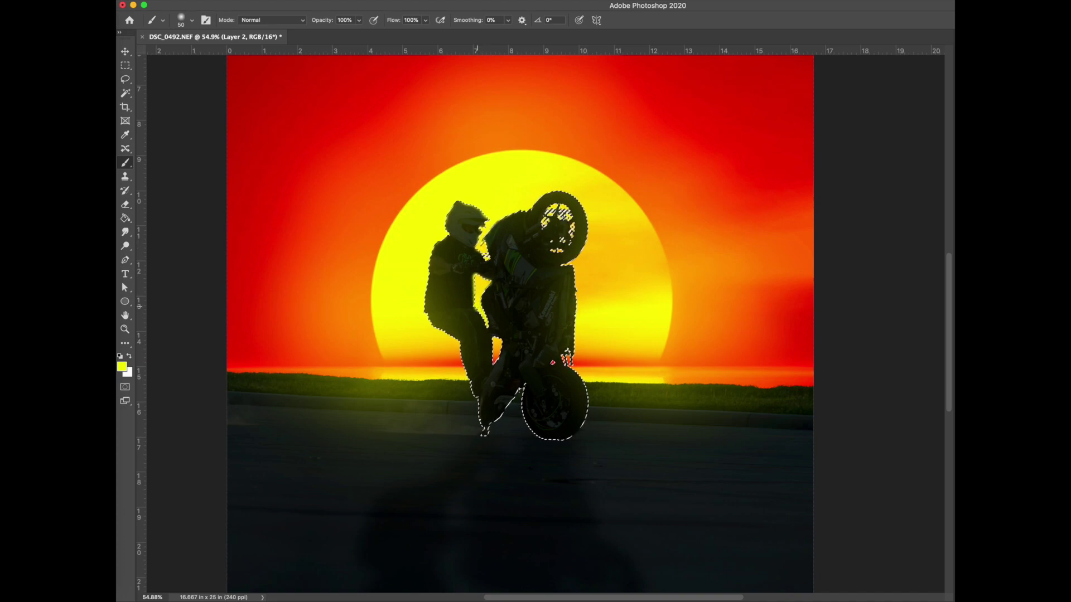
key(bracketright)
key(bracketright)
key(bracketright)
key(2)
key(7)
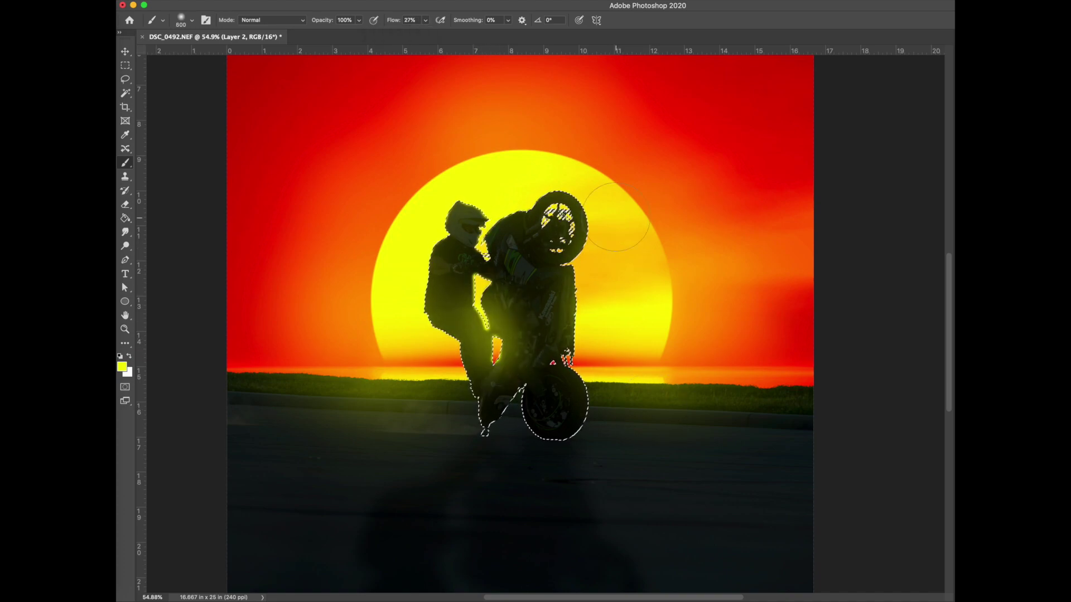
drag(491, 346, 474, 298)
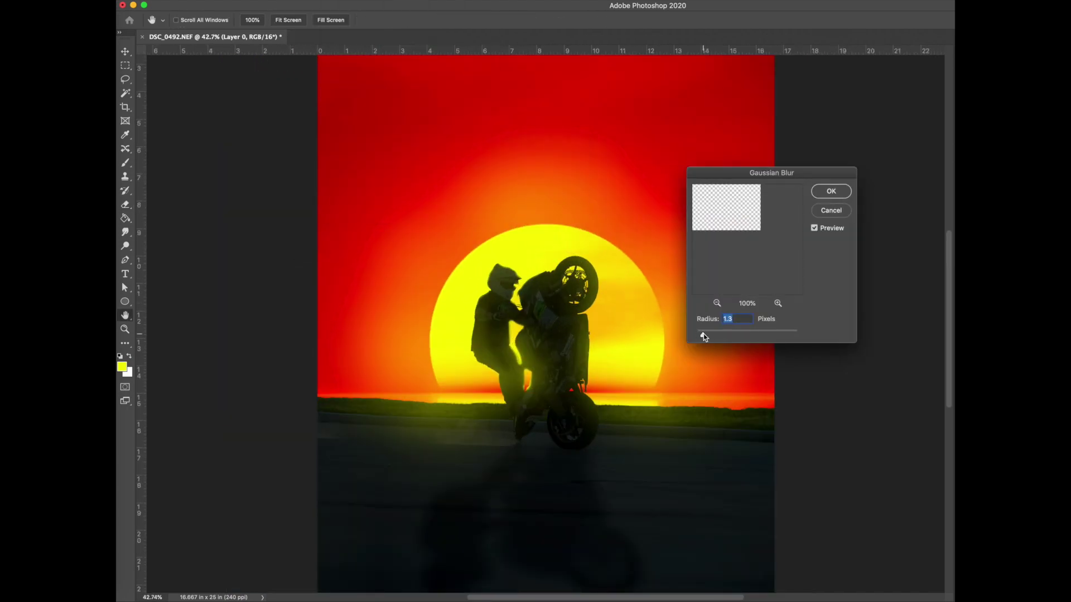
Apply a 1.3-pixel Gaussian Blur to a thin strip along the horizon.
drag(314, 393, 781, 411)
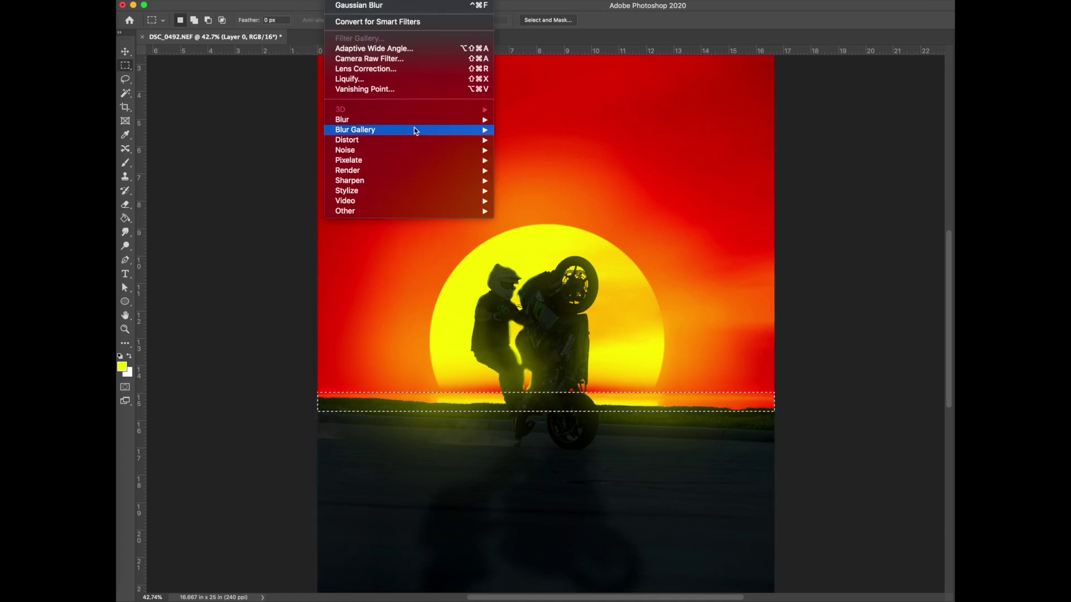
click(513, 162)
key(Return)
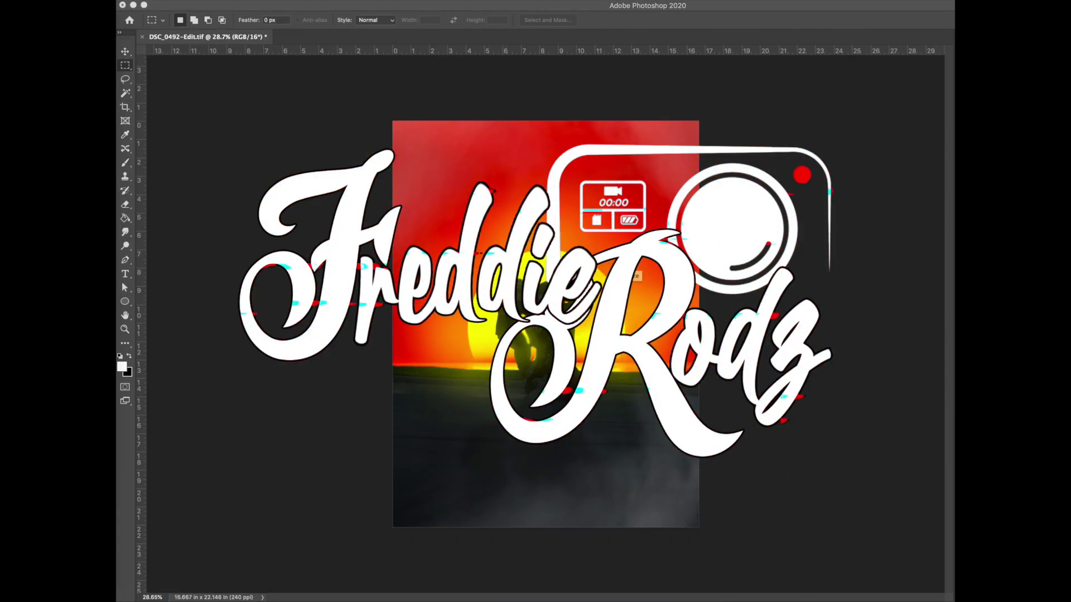
Save the edited image as DSC_0492-Edit.tif.
key(ctrl+s)
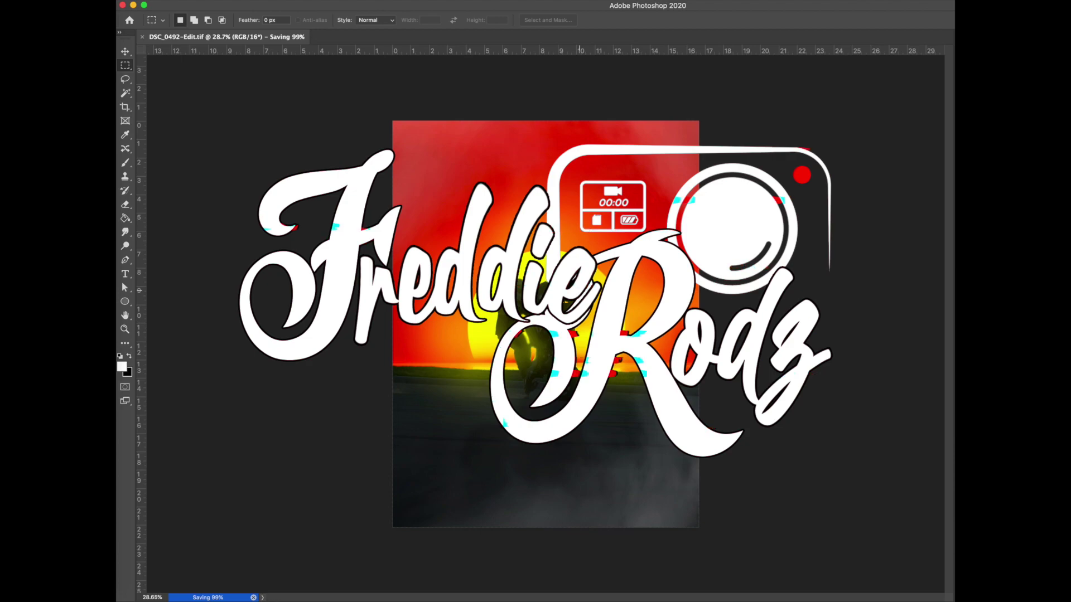